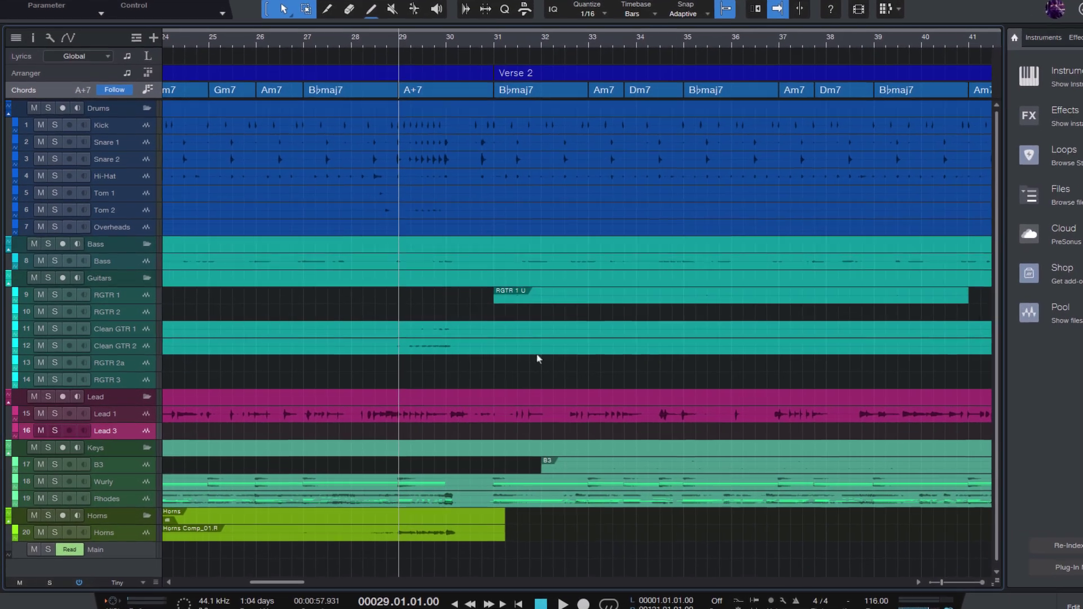
# Zoom the arrangement out twice so more bars are visible
pyautogui.press('w')
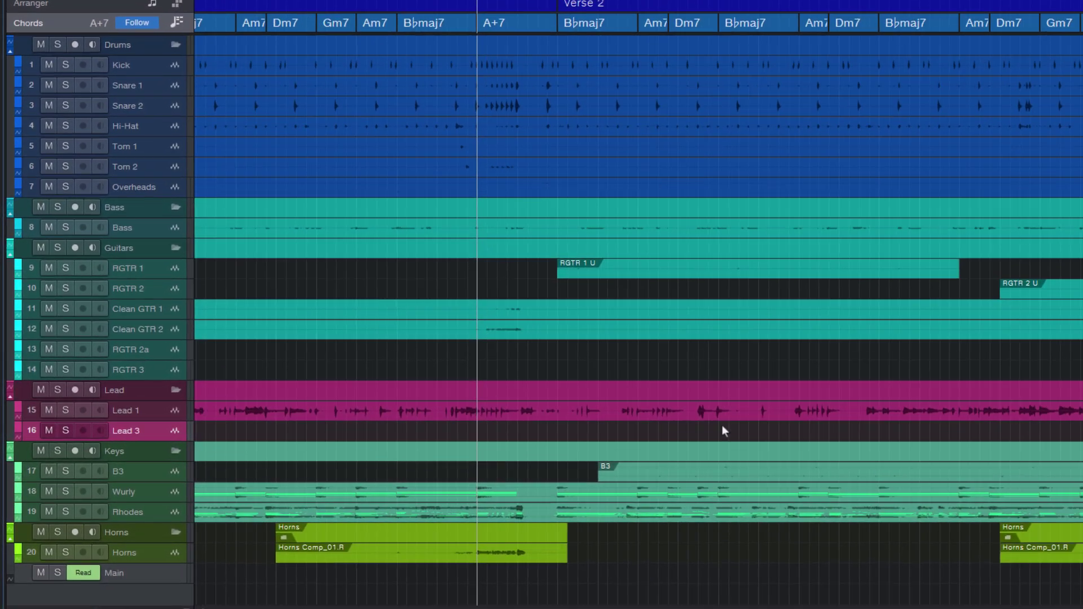
pyautogui.press('w')
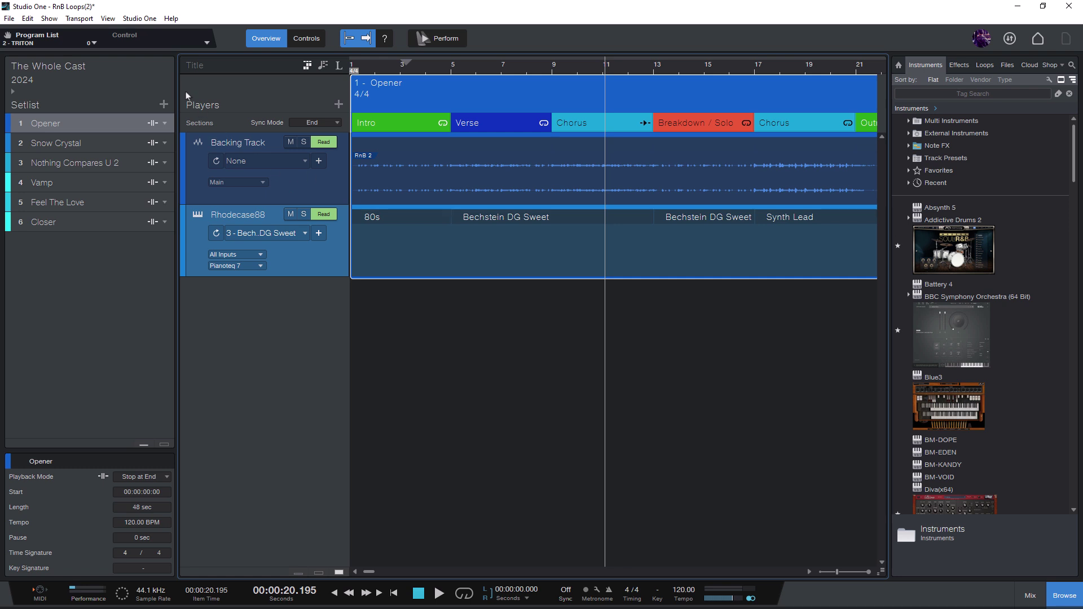
# Look through the Studio One menu, then bring up the external Control devices list
pyautogui.click(139, 19)
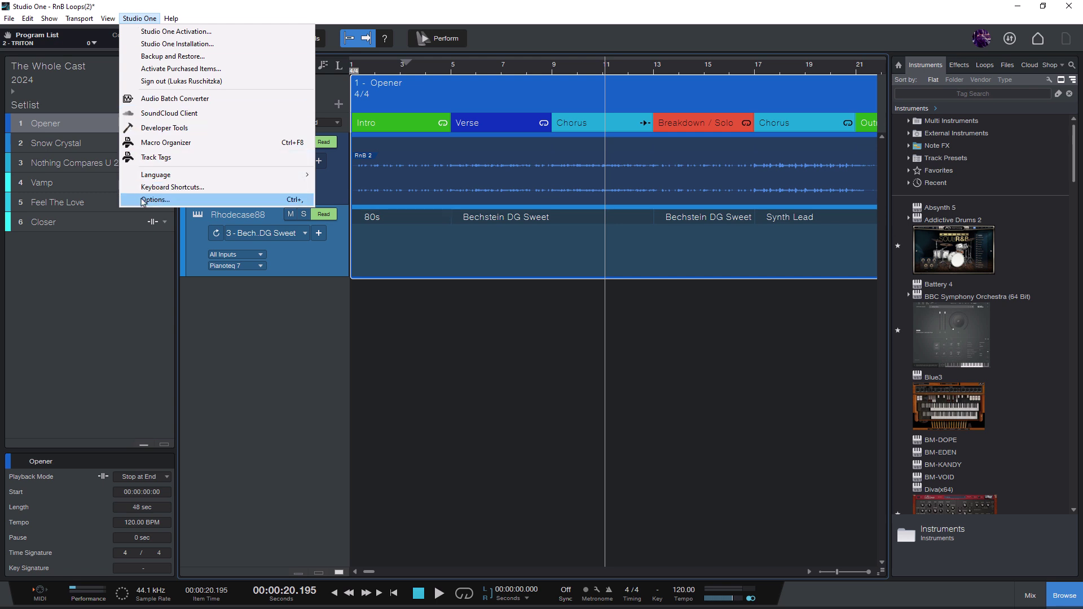
pyautogui.click(256, 323)
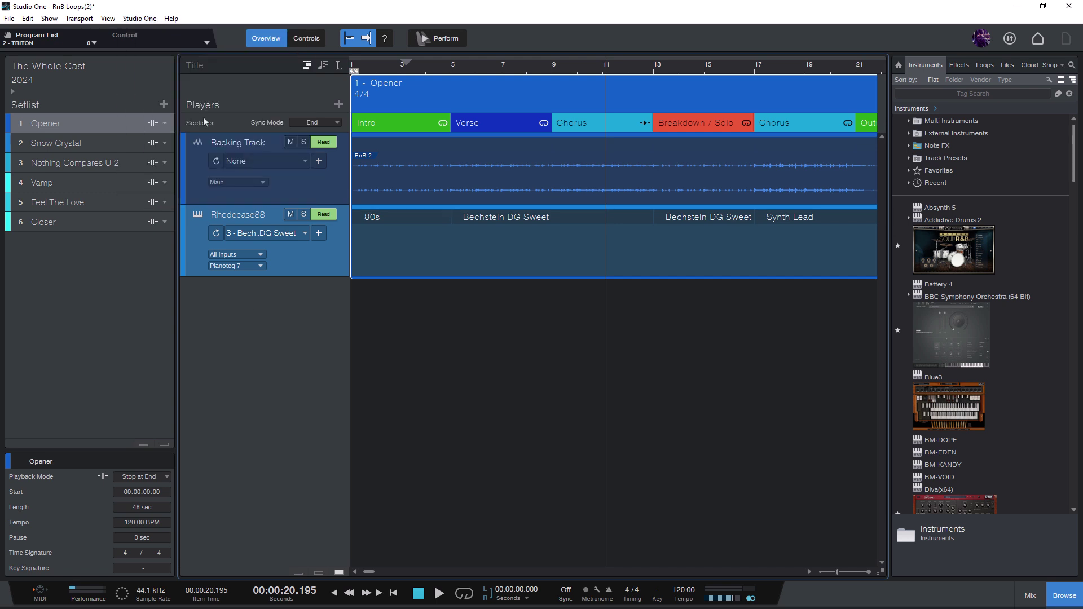
pyautogui.click(207, 43)
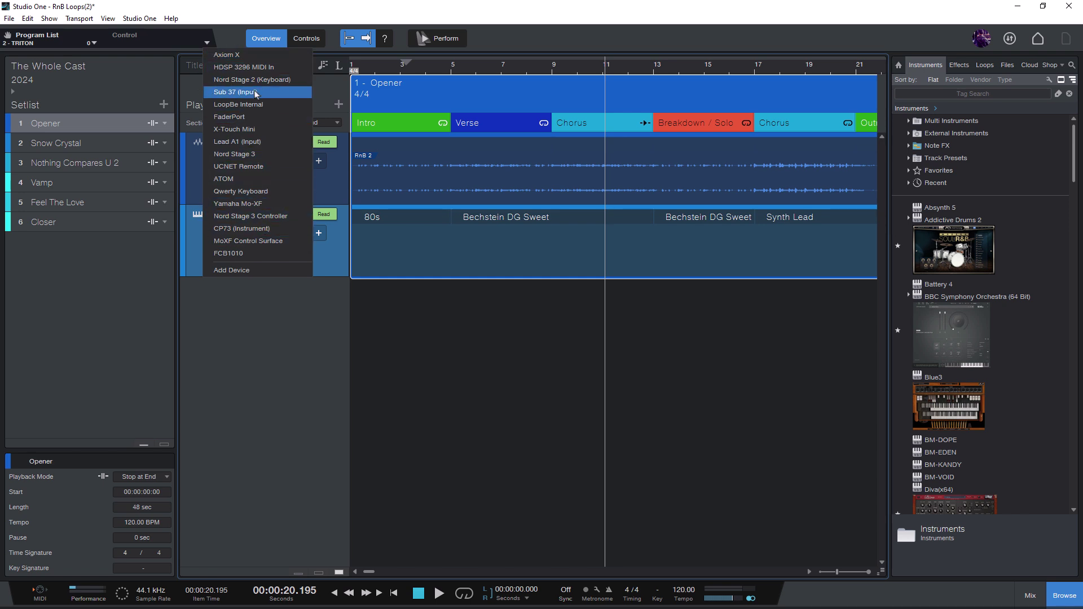
# Start adding a device and settle on the New Keyboard device type
pyautogui.click(260, 271)
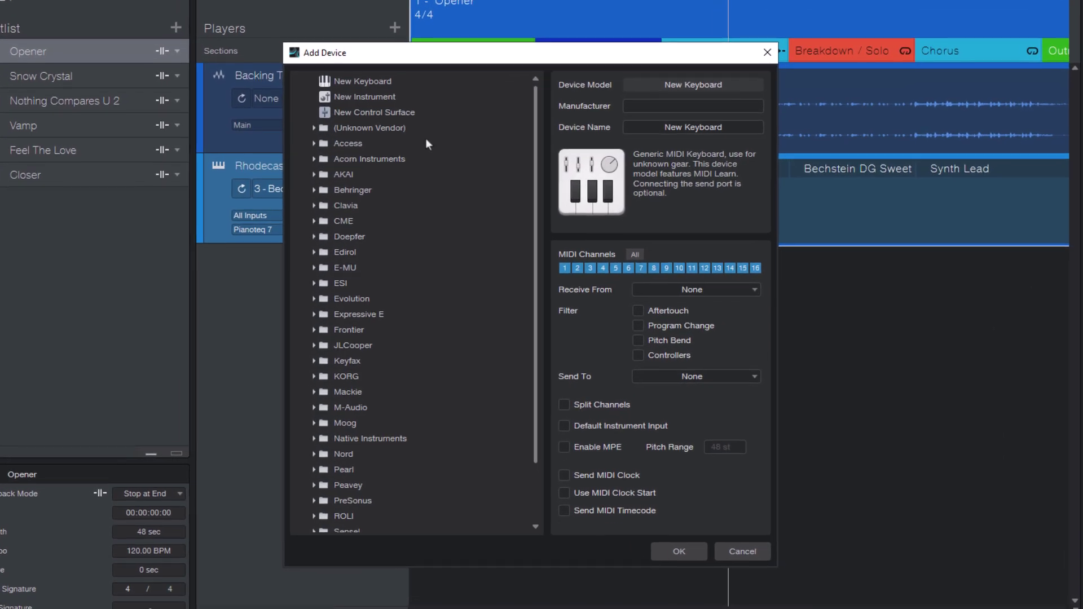
pyautogui.click(400, 83)
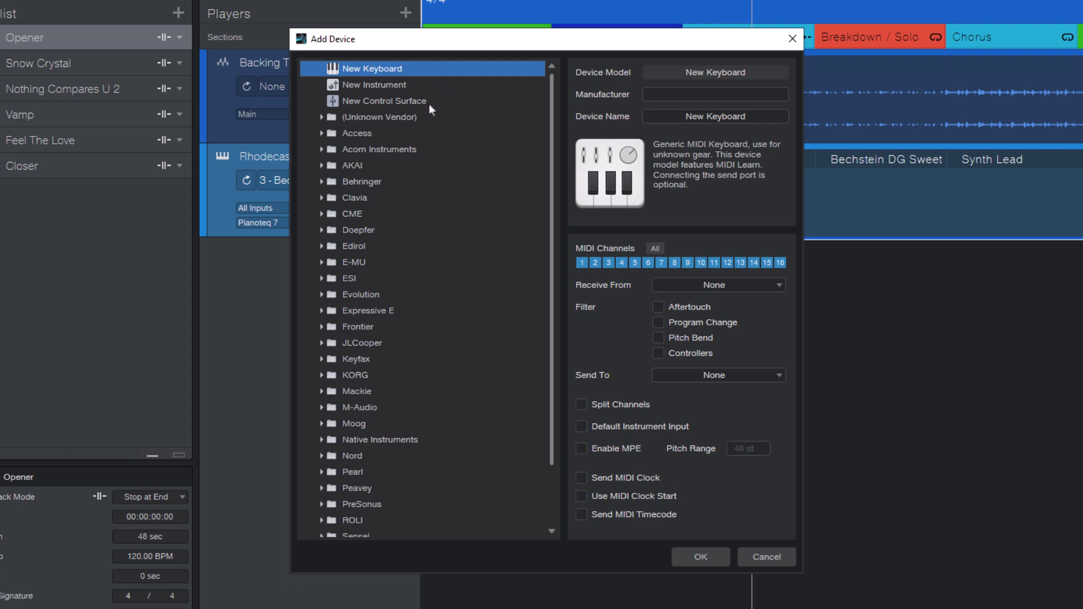
pyautogui.click(366, 102)
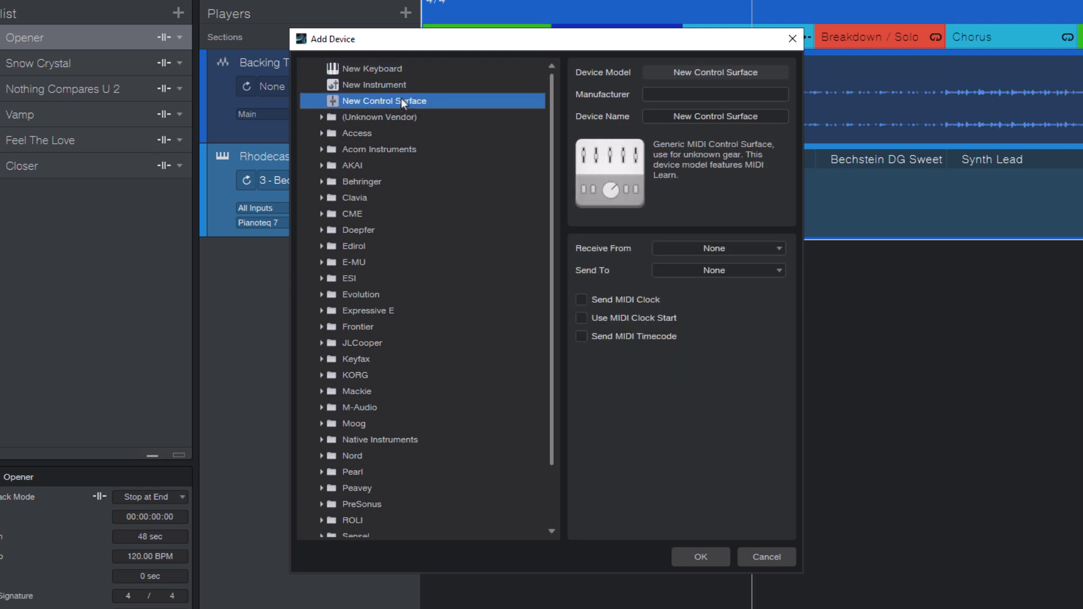
pyautogui.click(401, 68)
# Name it M-Audio Axiom Pro 49, receiving from Axiom Pro 49 USB A In, and confirm
pyautogui.click(658, 94)
pyautogui.write('M-Audio')
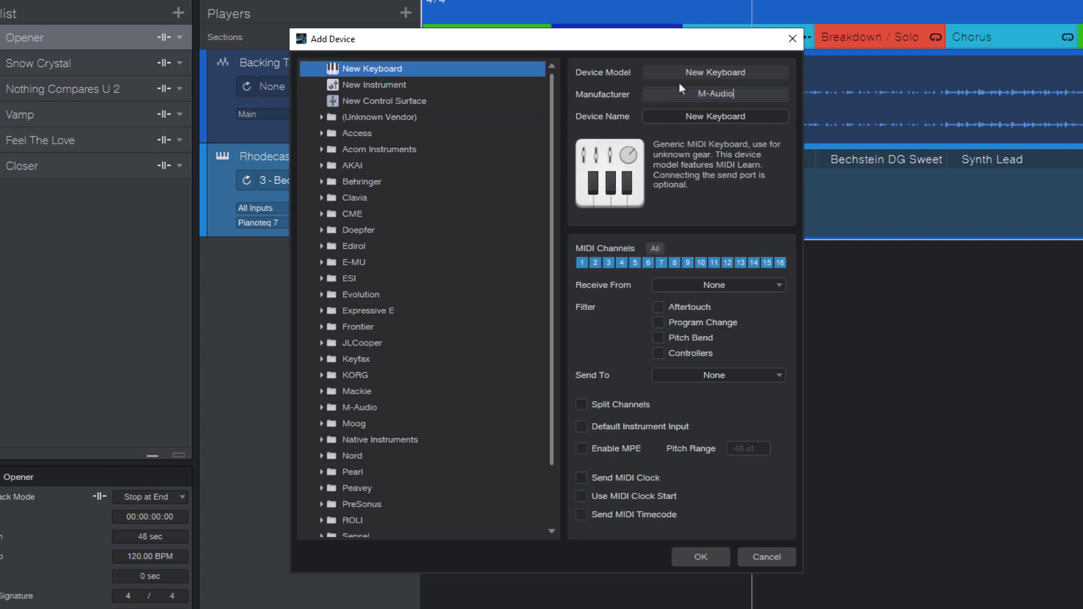
pyautogui.press('Tab')
pyautogui.write('Axiom Pro 49')
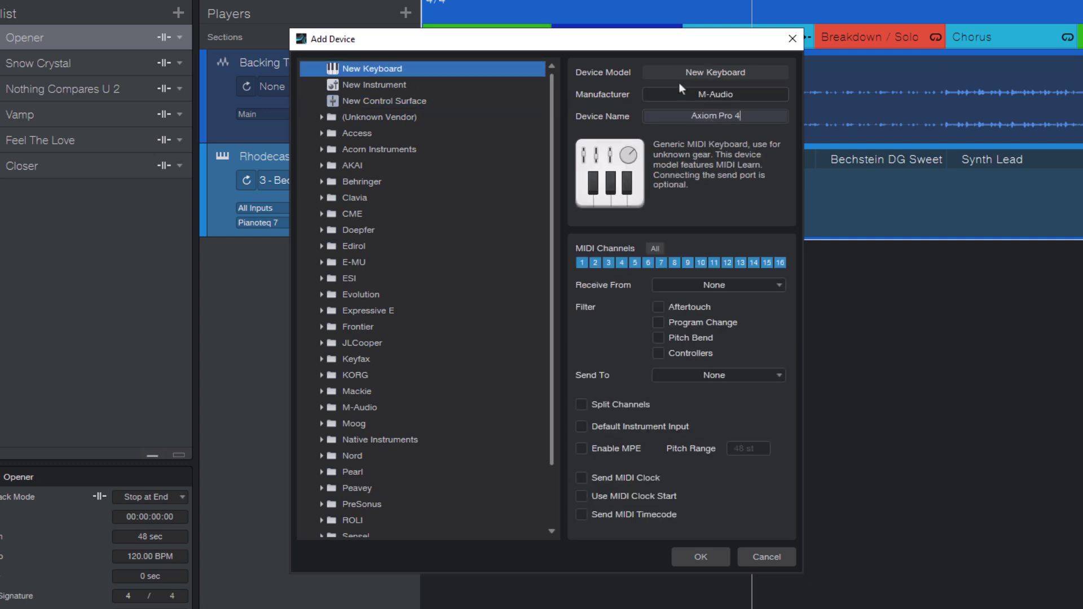
pyautogui.click(687, 283)
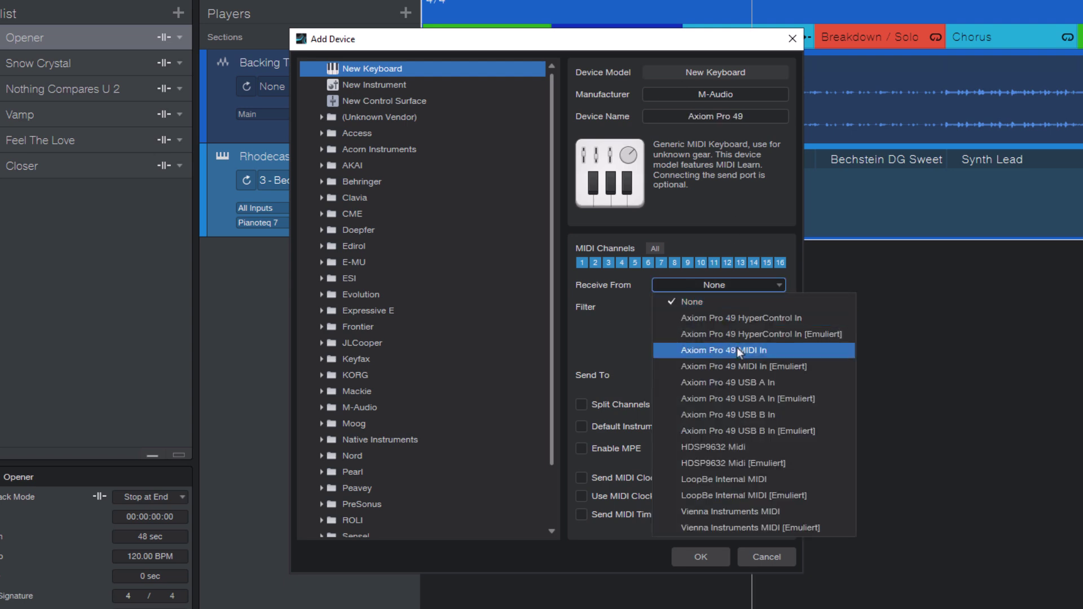
pyautogui.click(727, 384)
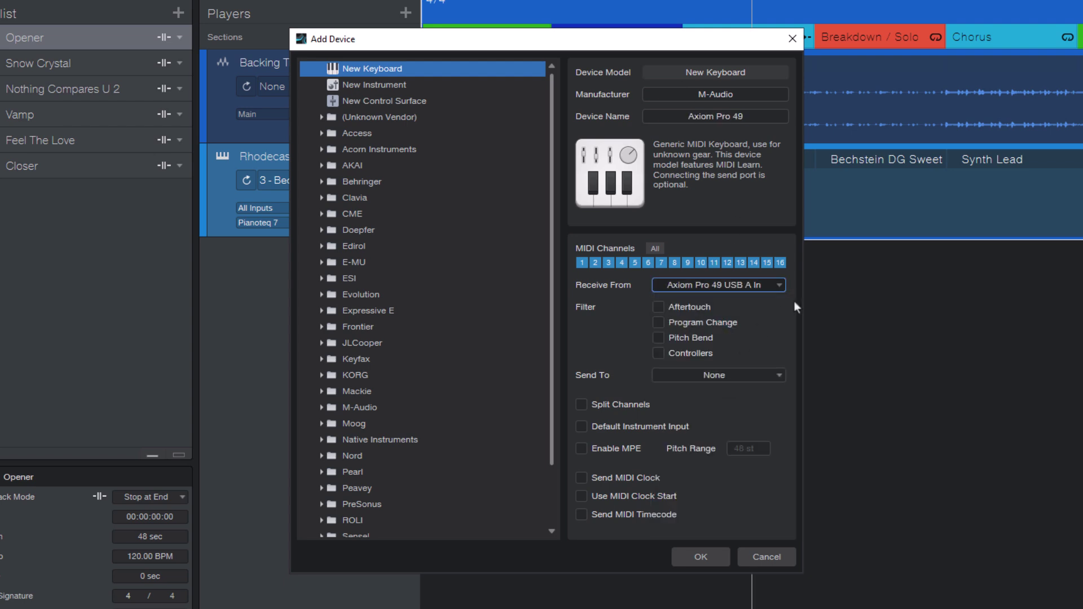
pyautogui.click(699, 565)
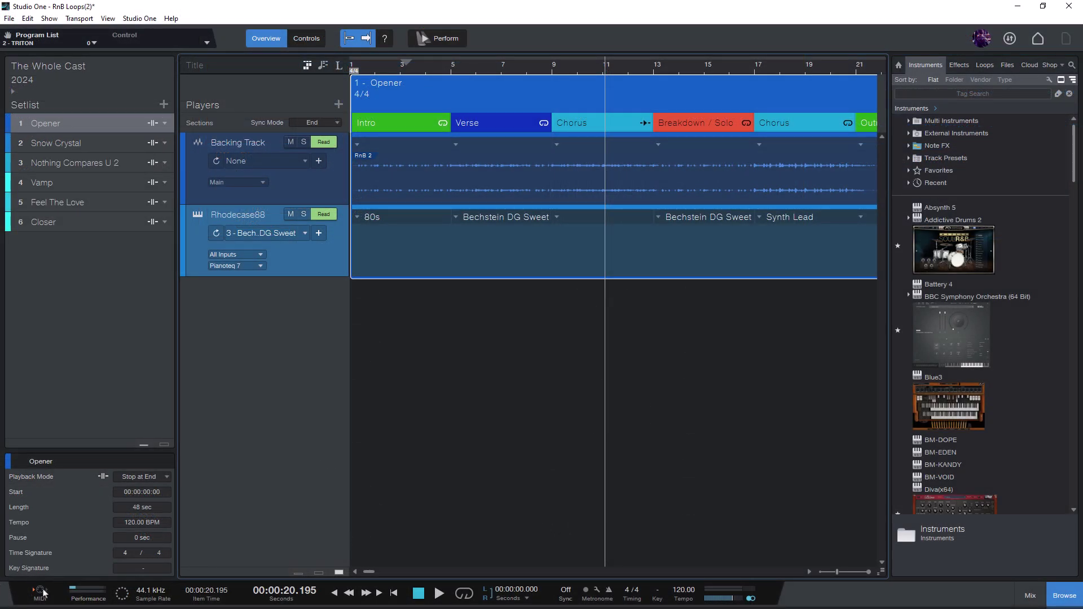
pyautogui.click(42, 590)
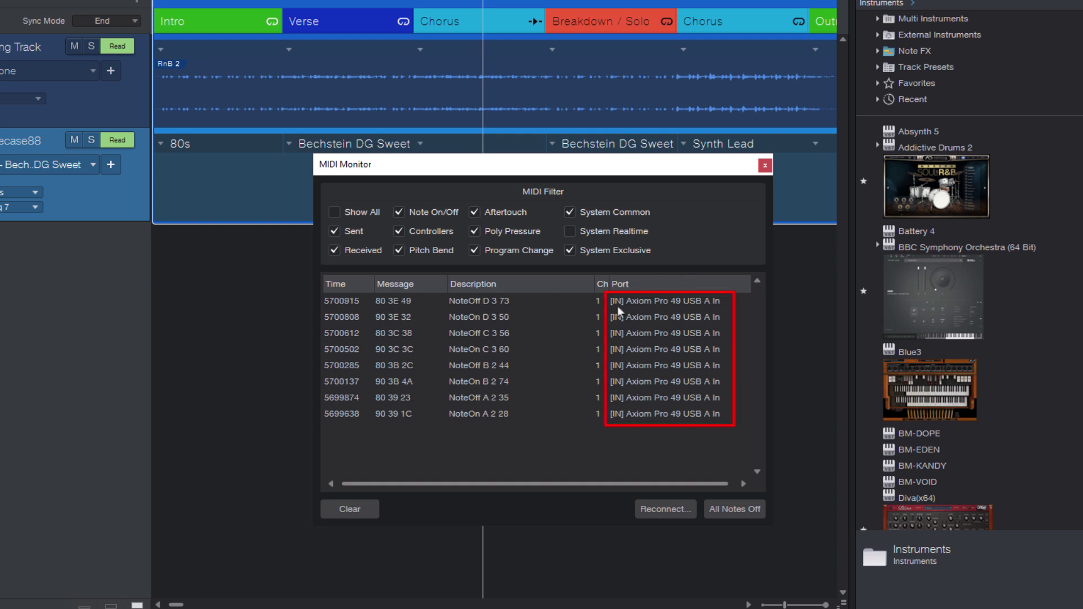
pyautogui.click(765, 165)
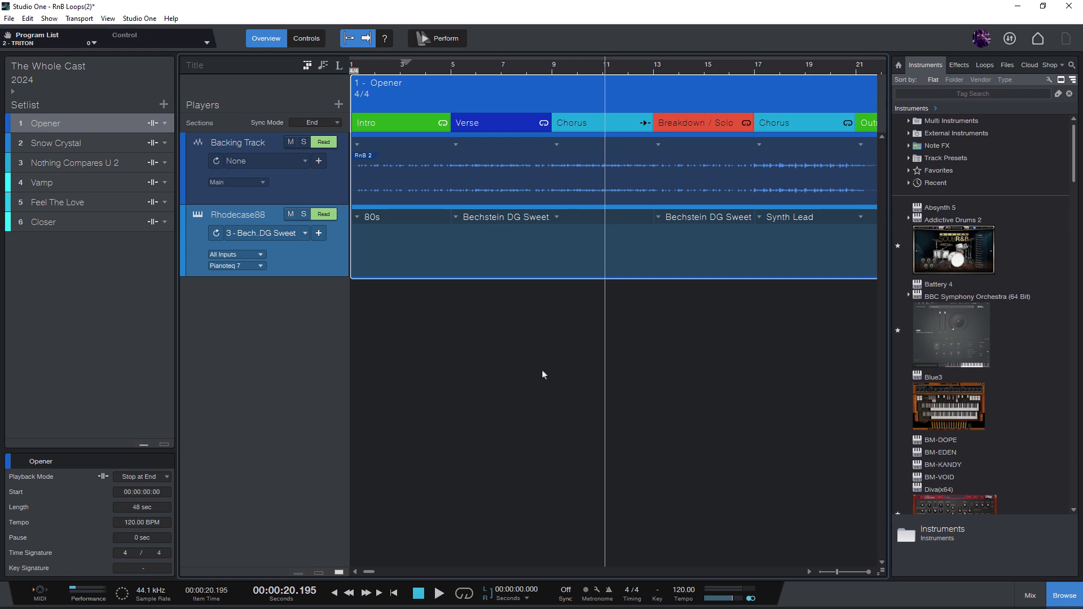
# Load Axiom Pro 49 and MIDI-learn Control1–Control8 as CC 22, 86–90, 110 and 111
pyautogui.click(207, 45)
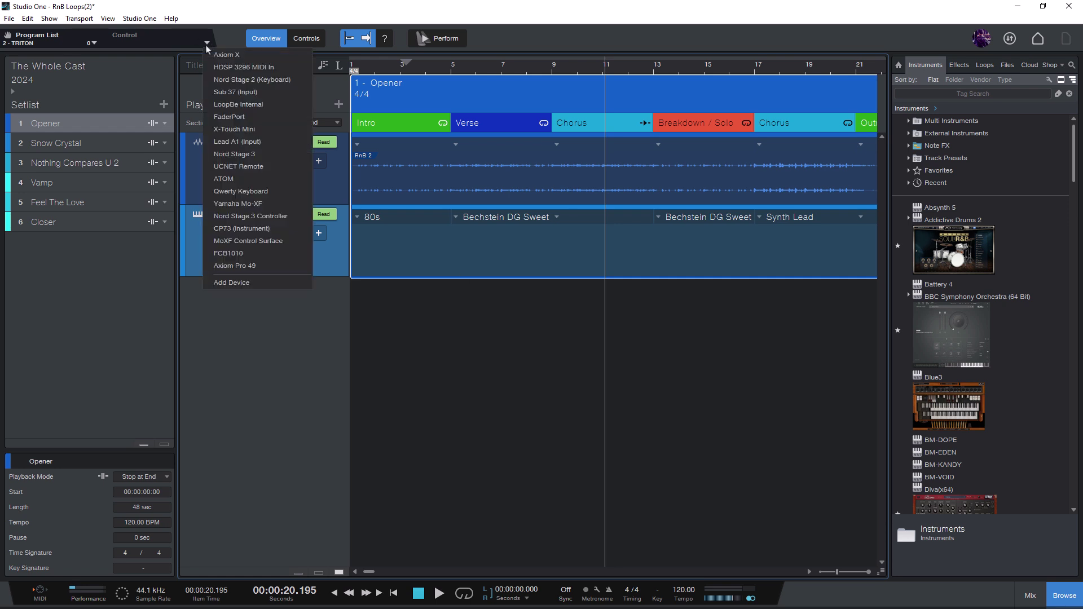
pyautogui.click(245, 266)
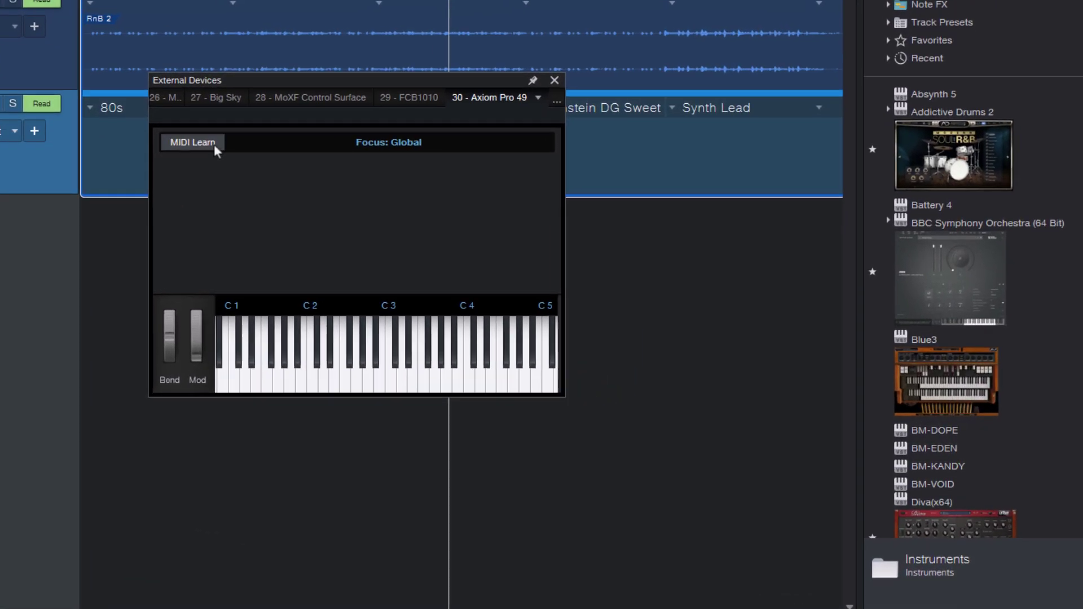
pyautogui.click(209, 142)
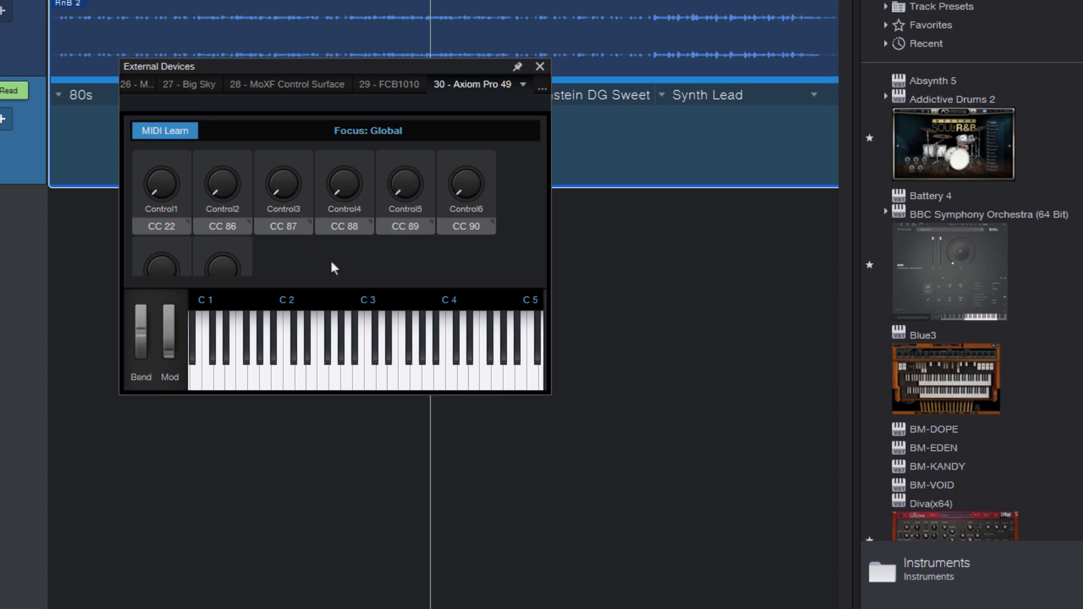
pyautogui.click(466, 333)
pyautogui.moveTo(550, 392); pyautogui.dragTo(821, 480)
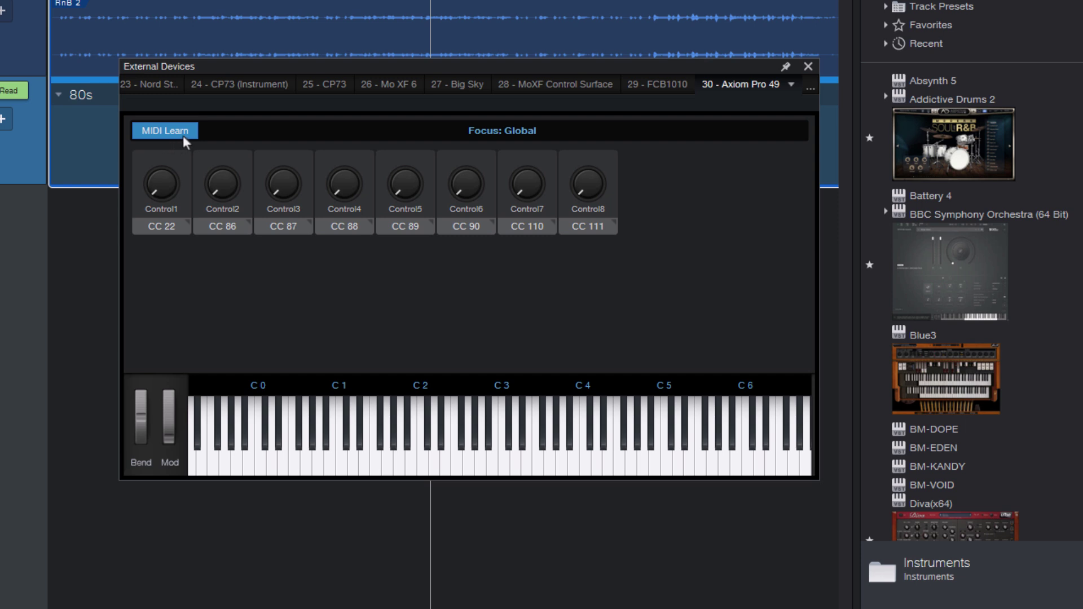
# Set Control1 through Control4 to Button (press/release)
pyautogui.rightClick(161, 194)
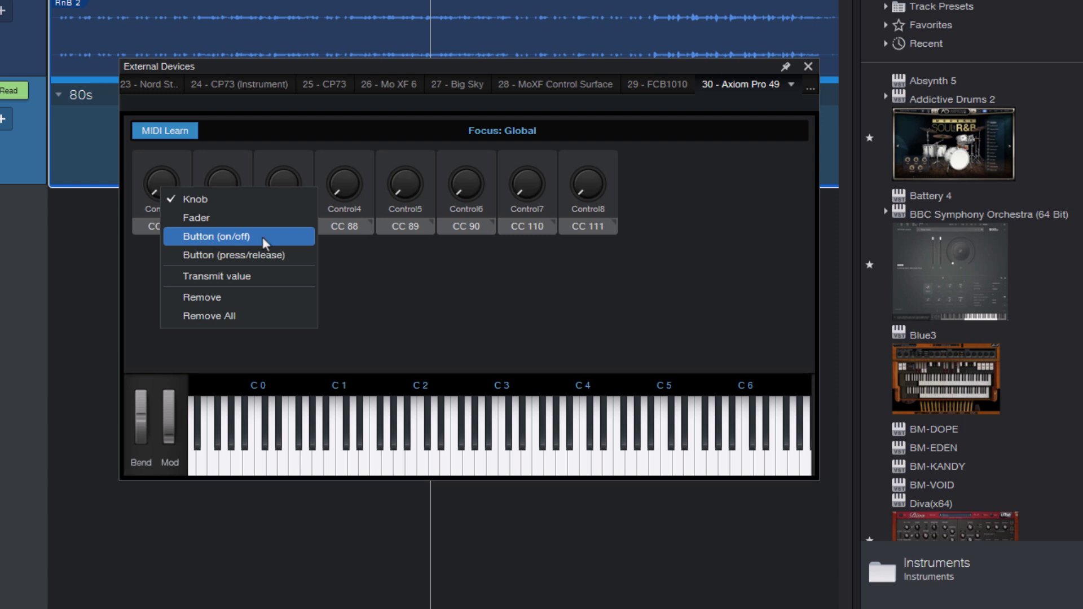
pyautogui.click(293, 237)
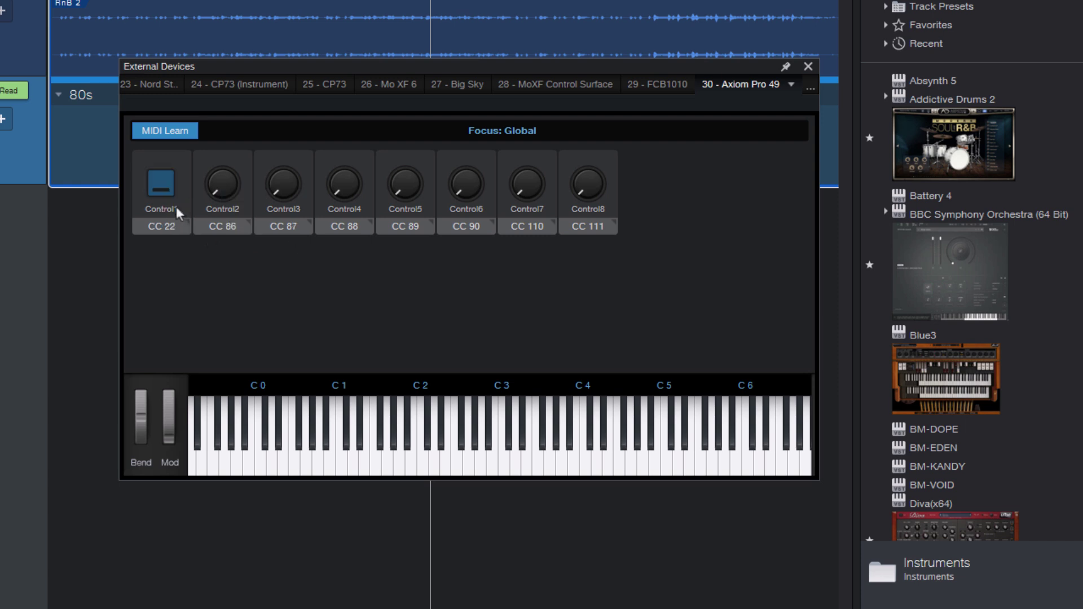
pyautogui.rightClick(223, 183)
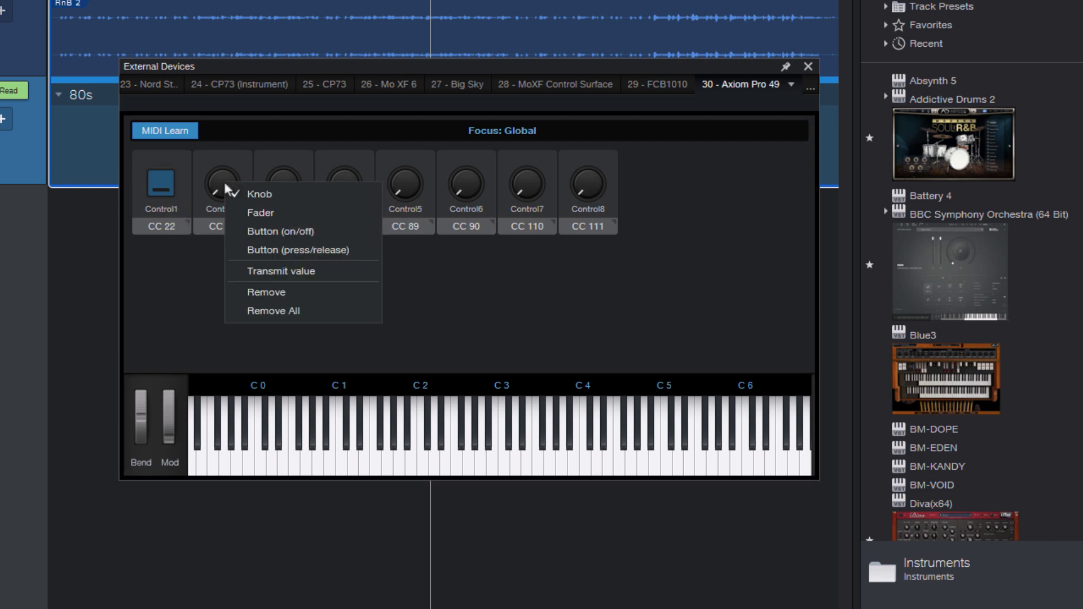
pyautogui.click(303, 250)
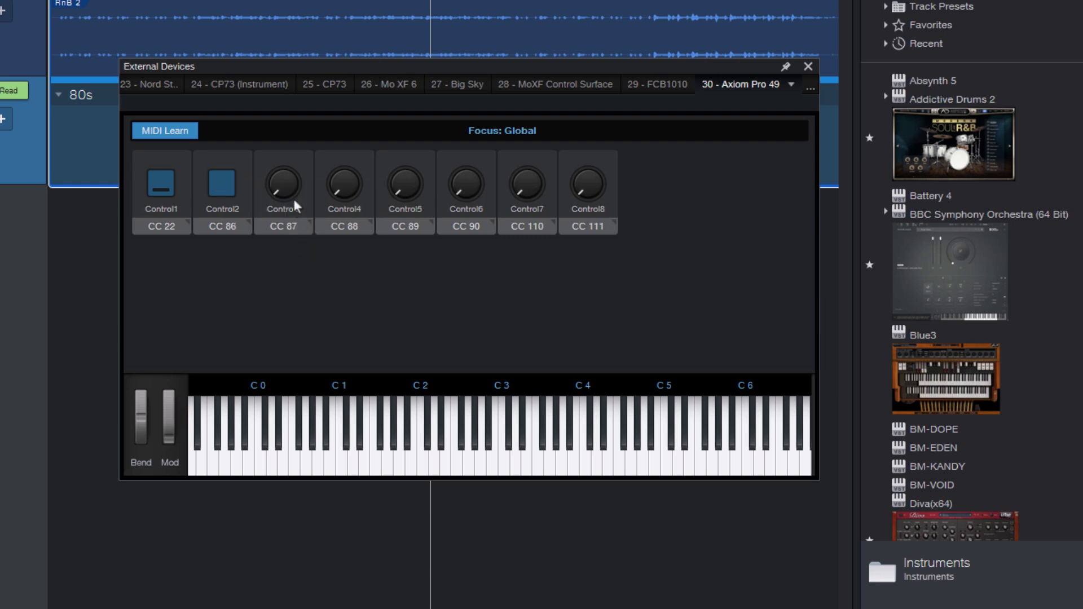
pyautogui.rightClick(289, 186)
pyautogui.click(324, 255)
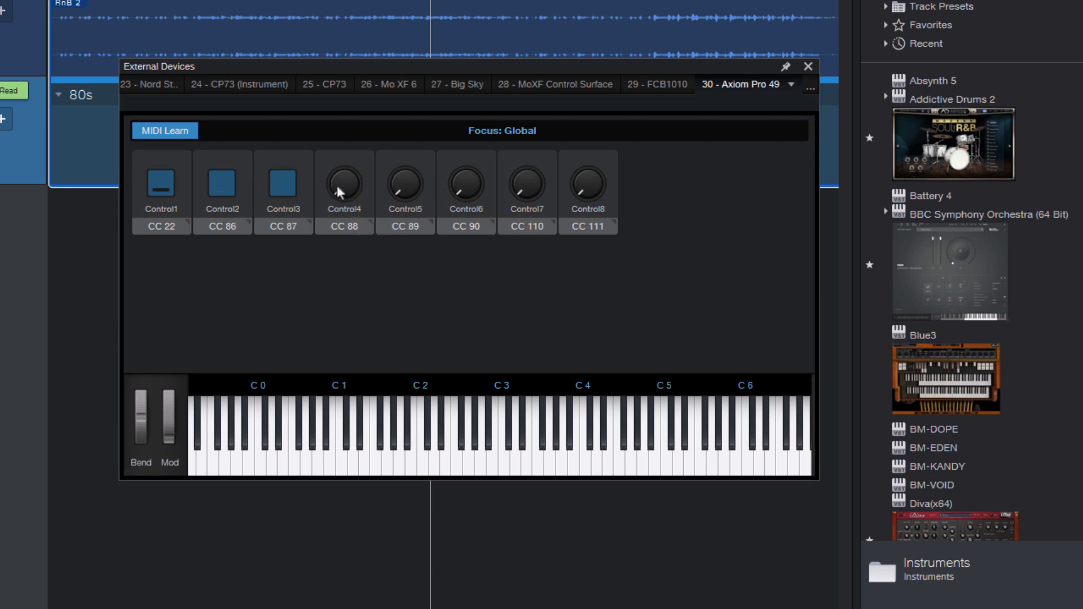
pyautogui.rightClick(338, 184)
pyautogui.click(383, 251)
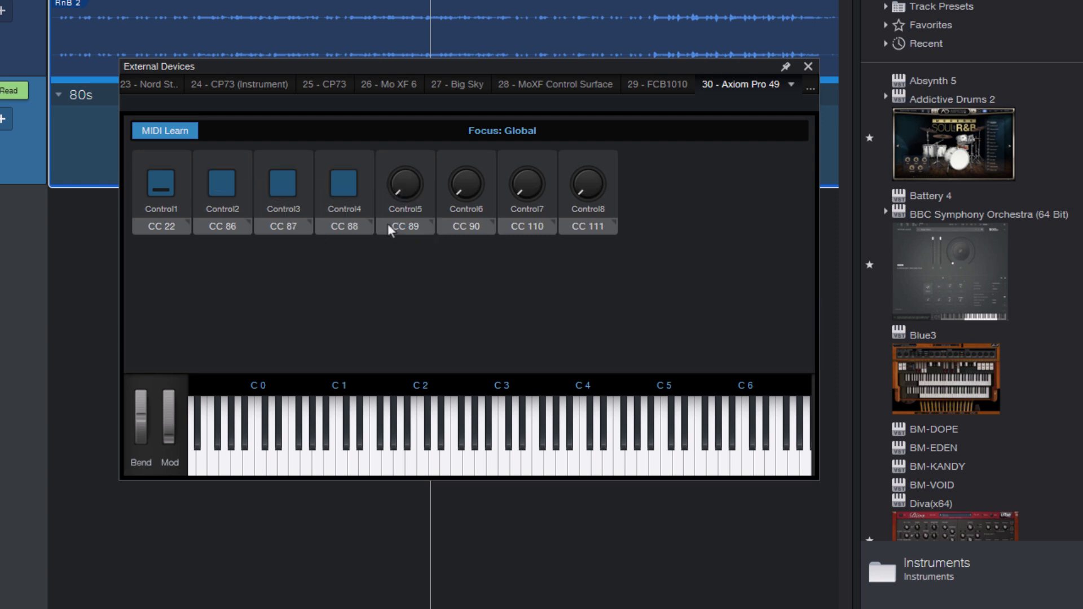
# Set Control5 through Control8 to buttons, then switch Control1 to Button (press/release)
pyautogui.rightClick(404, 186)
pyautogui.click(438, 249)
pyautogui.rightClick(460, 181)
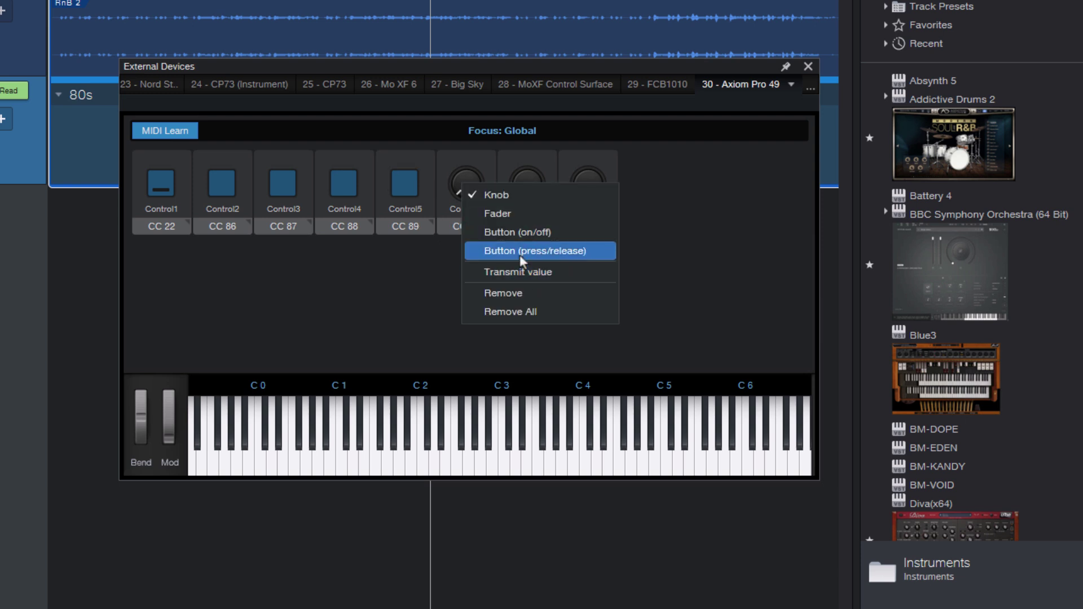
pyautogui.click(520, 251)
pyautogui.rightClick(520, 176)
pyautogui.click(565, 245)
pyautogui.rightClick(589, 179)
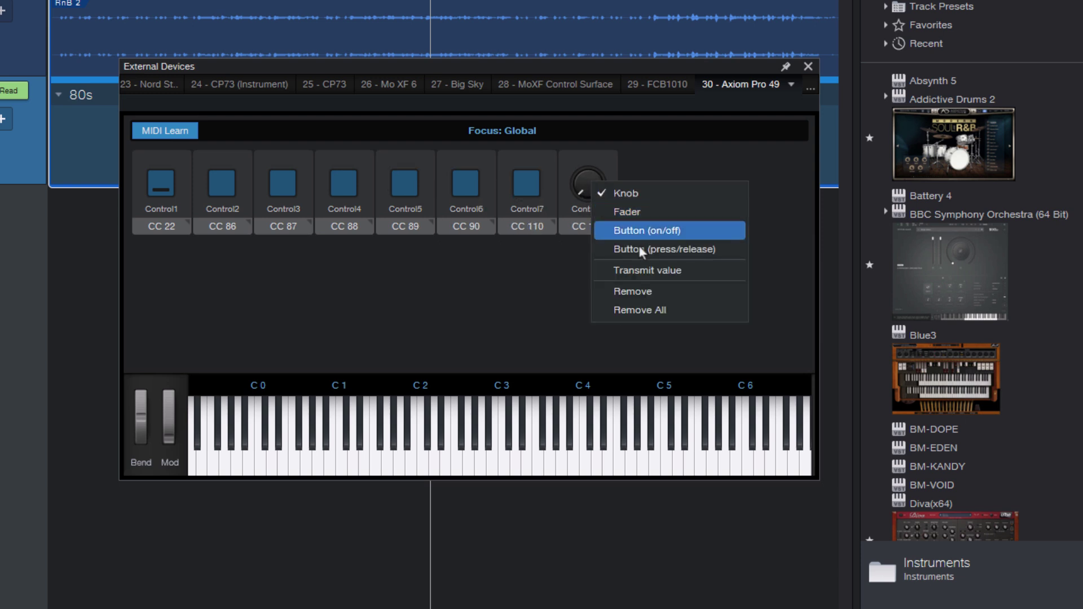
pyautogui.click(638, 250)
pyautogui.rightClick(157, 179)
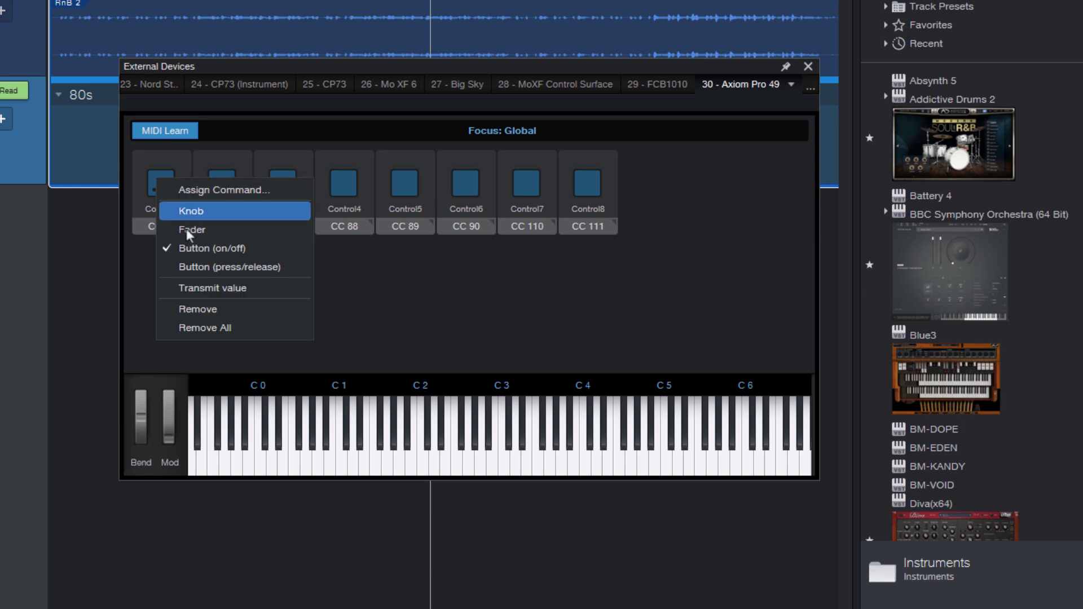
pyautogui.click(203, 269)
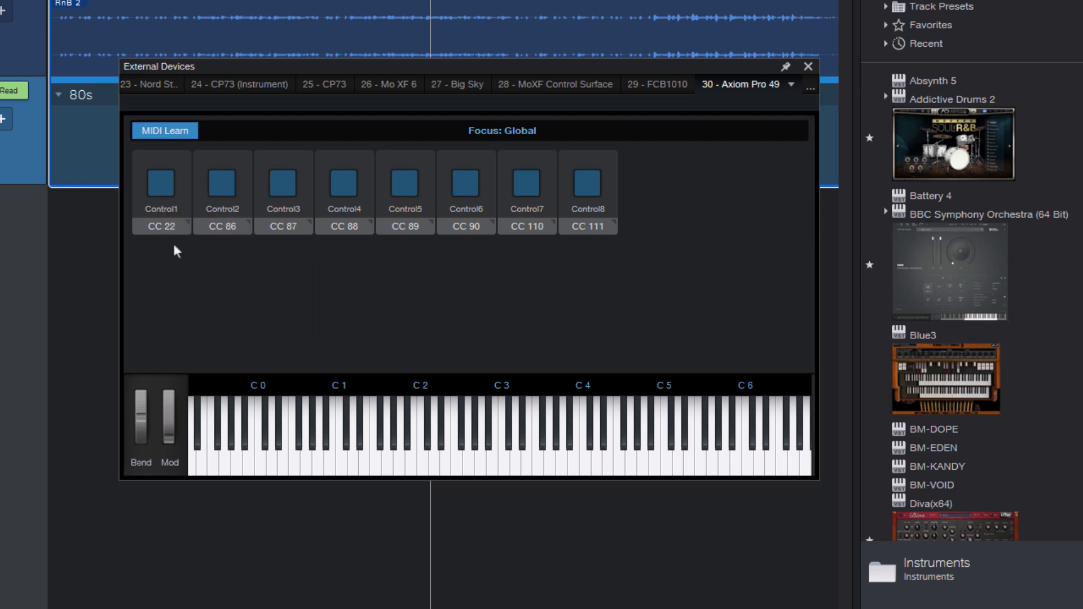
# Assign the command Goto Previous Section to Control1
pyautogui.rightClick(159, 191)
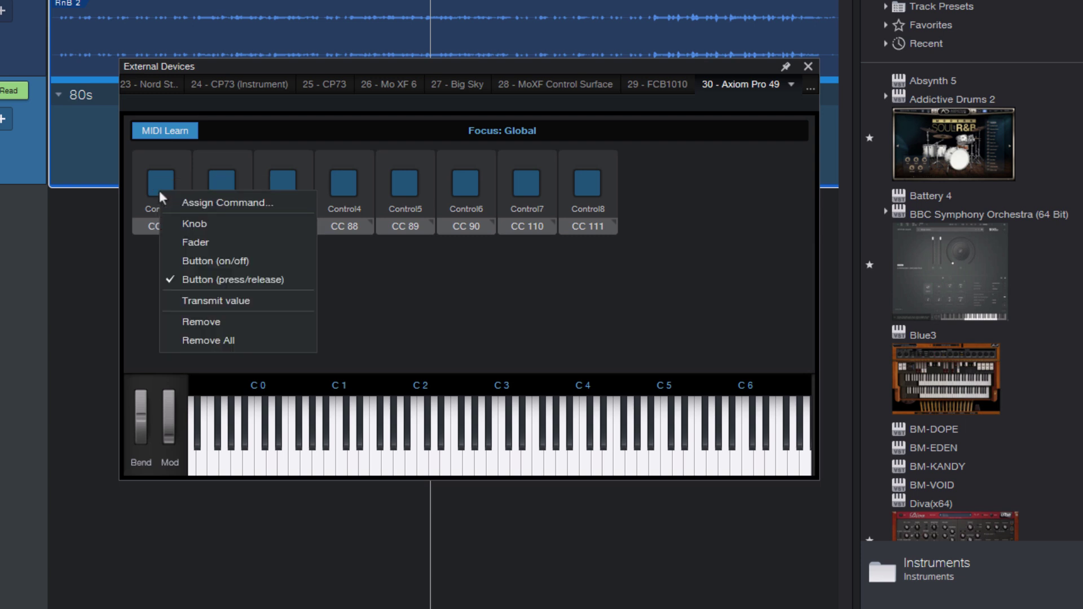
pyautogui.click(211, 202)
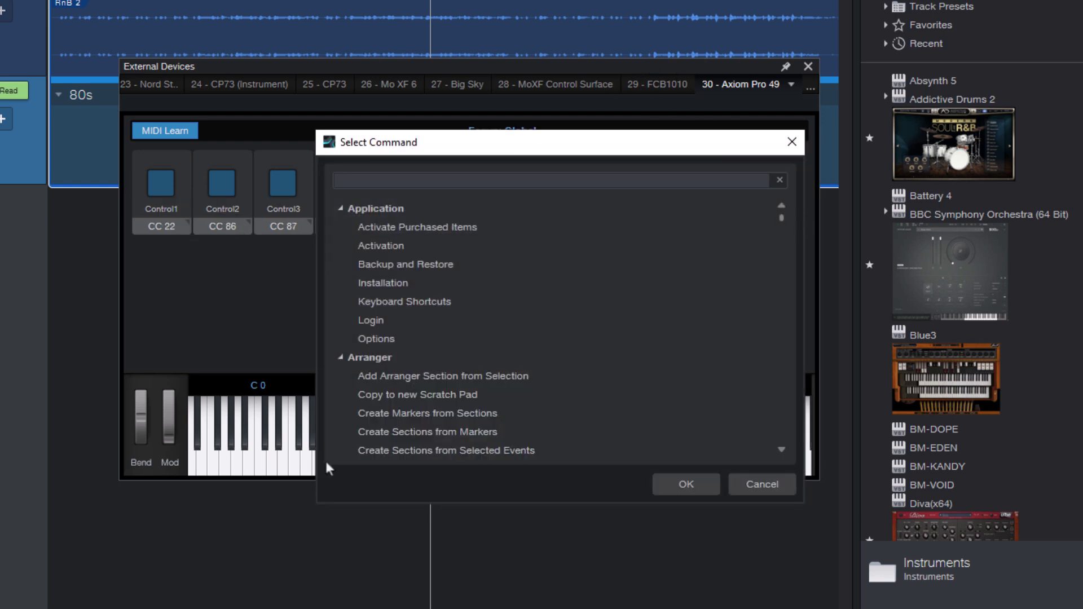
pyautogui.scroll(-6, 488, 316)
pyautogui.scroll(6, 480, 343)
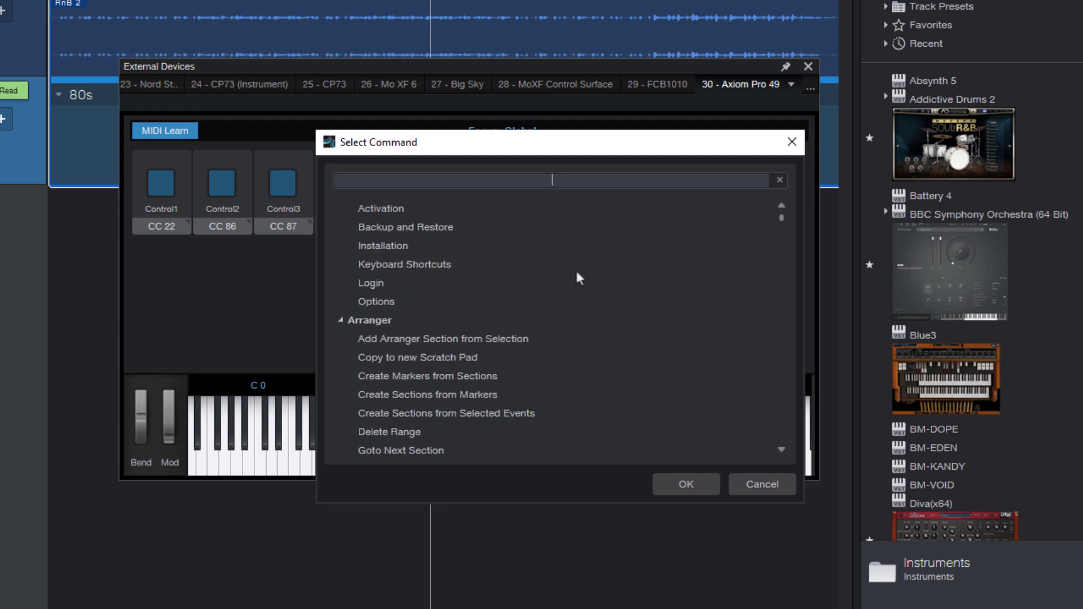
pyautogui.write('macros')
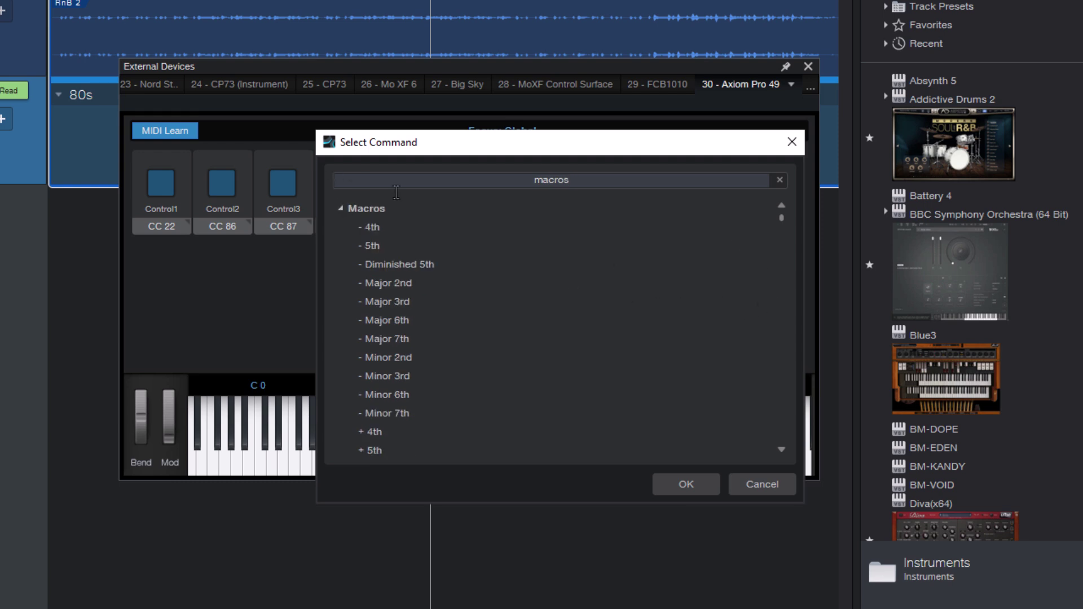
pyautogui.scroll(-3, 444, 293)
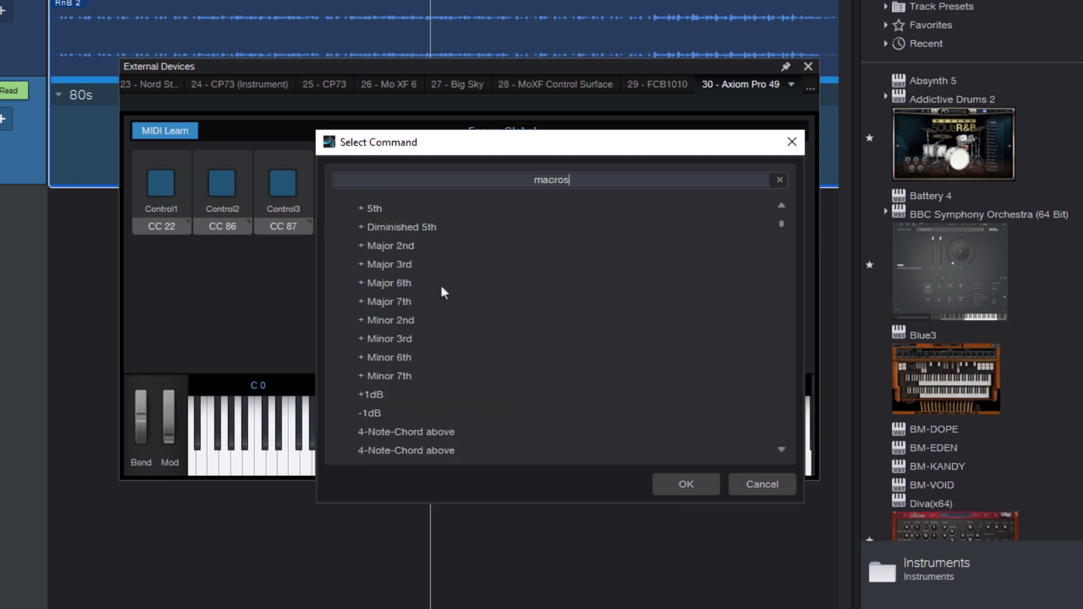
pyautogui.hotkey('ctrl', 'a')
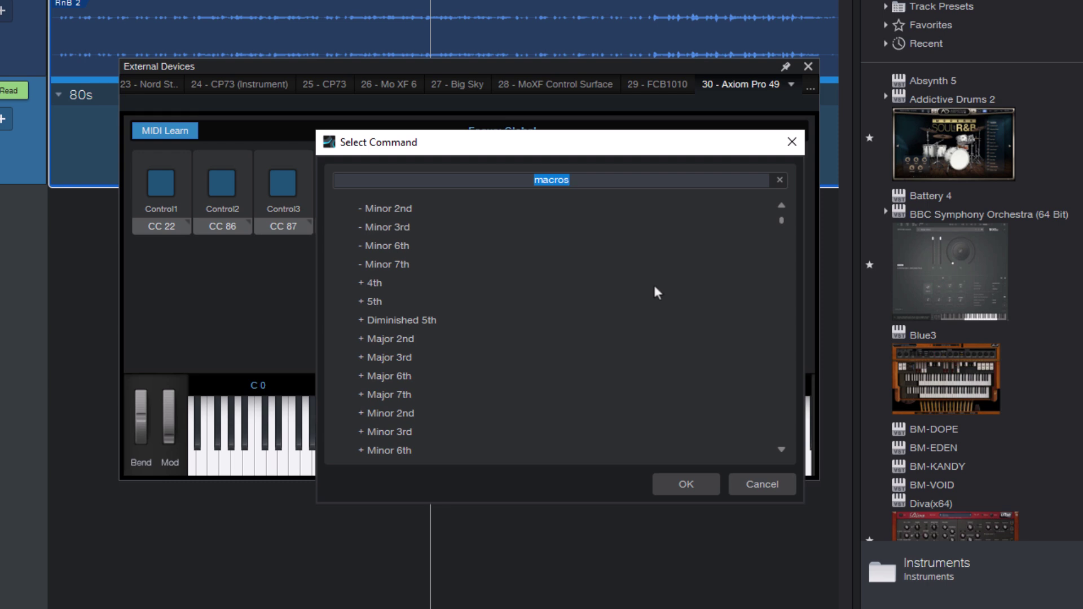
pyautogui.write('goto previ')
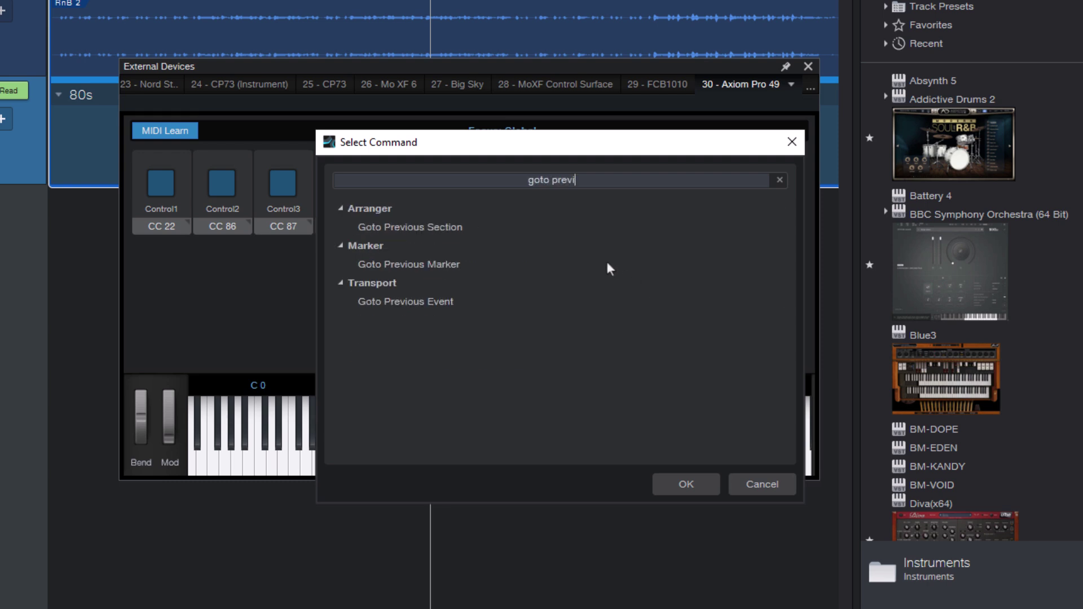
pyautogui.click(424, 226)
pyautogui.press('Return')
# Assign Goto Next Section to Control2 and Toggle Section Playback Mode Loop / Continue to Control3
pyautogui.rightClick(223, 190)
pyautogui.click(271, 201)
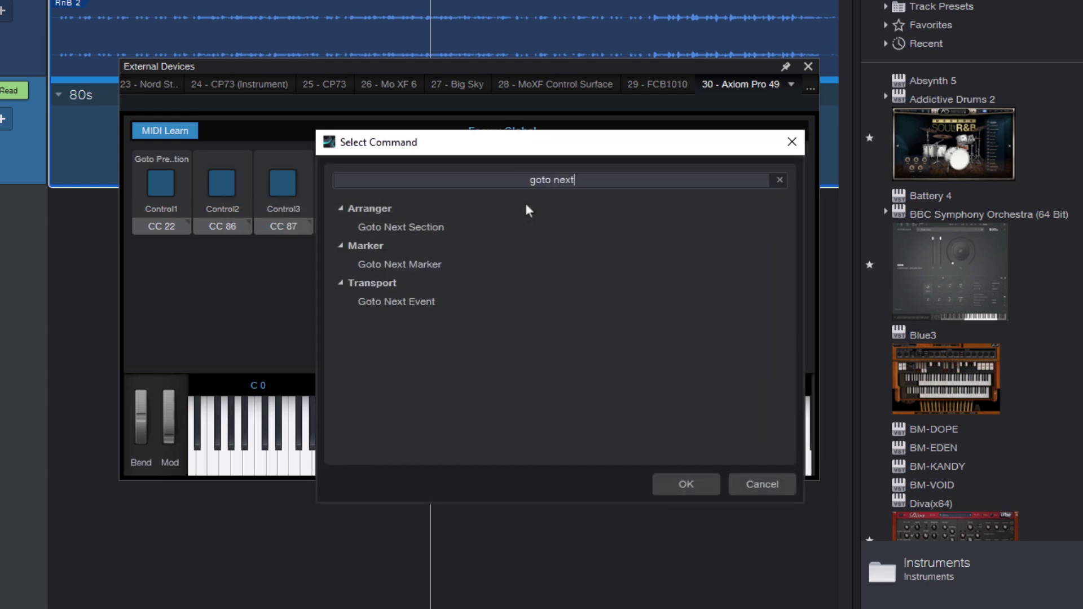
pyautogui.doubleClick(414, 225)
pyautogui.rightClick(284, 194)
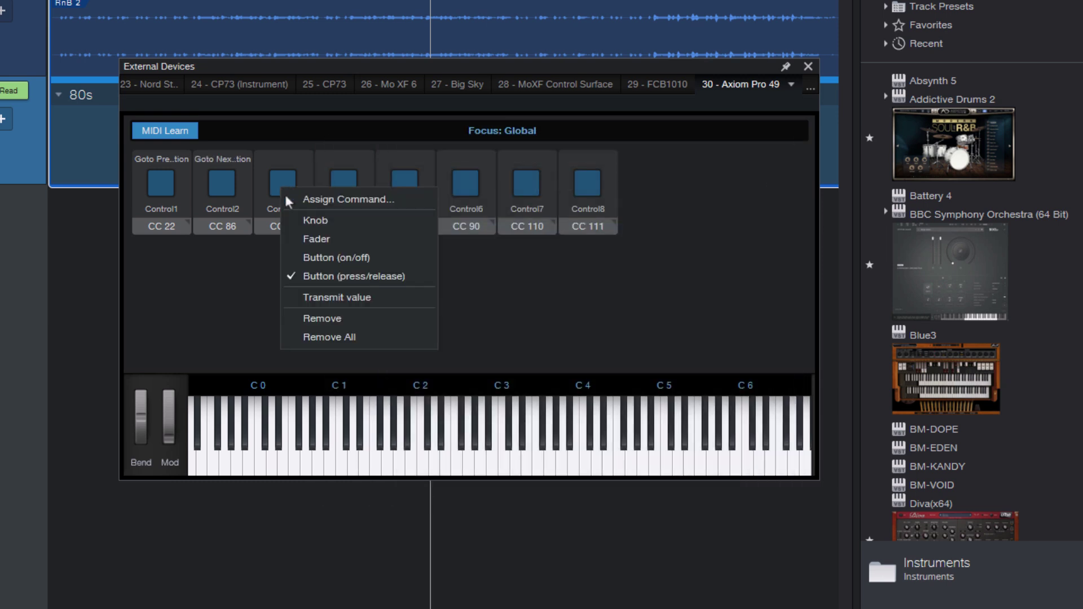
pyautogui.click(338, 198)
pyautogui.write('toggle sec')
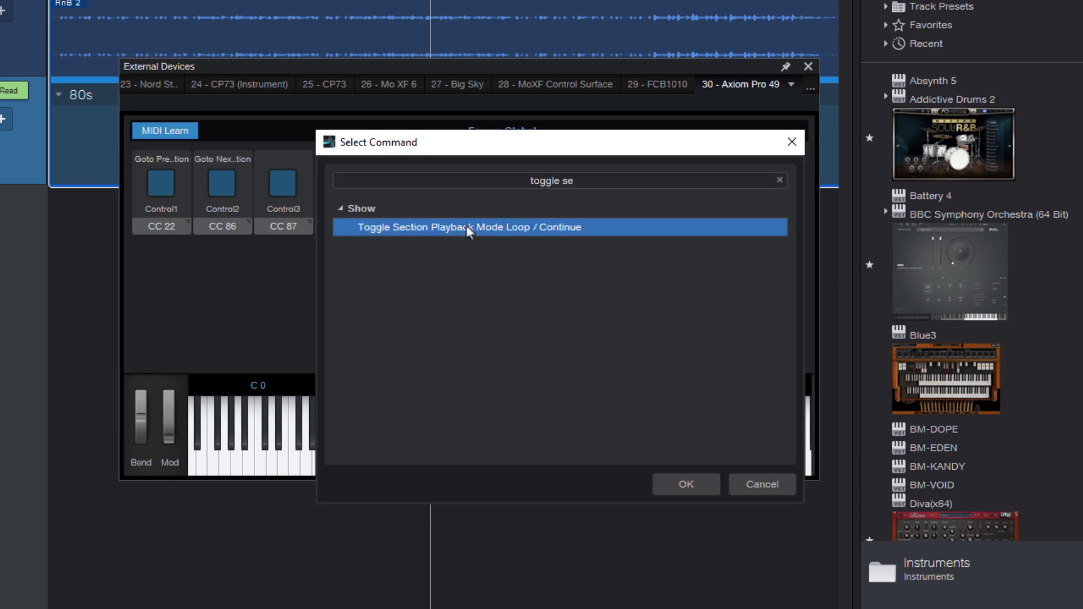
pyautogui.doubleClick(466, 226)
# Assign Loop Setlist Item to Control4 and move the device editor aside
pyautogui.rightClick(353, 187)
pyautogui.click(403, 197)
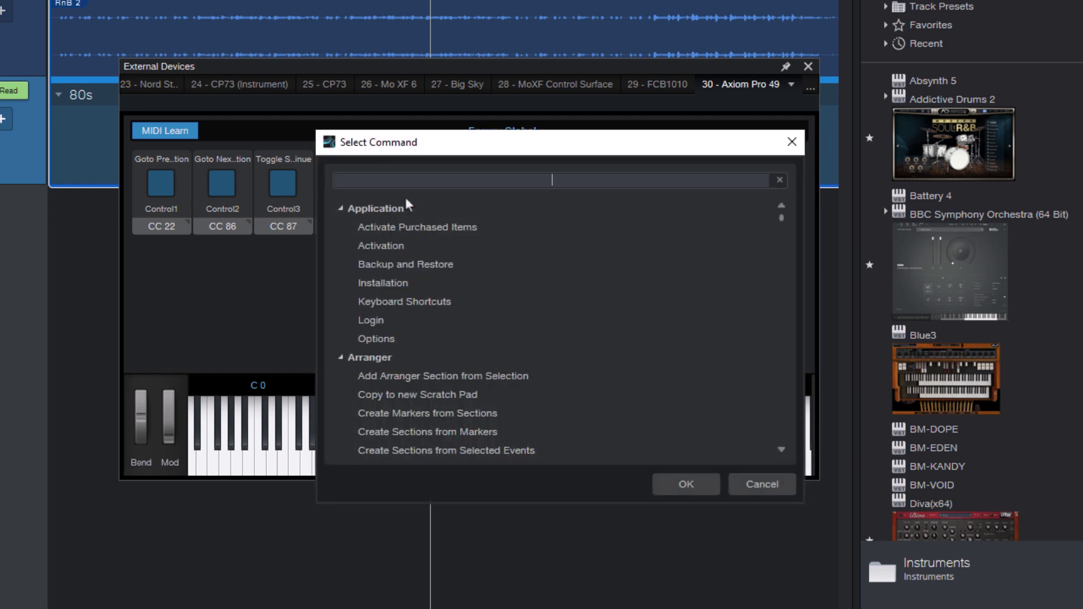
pyautogui.write('loop setl')
pyautogui.doubleClick(434, 226)
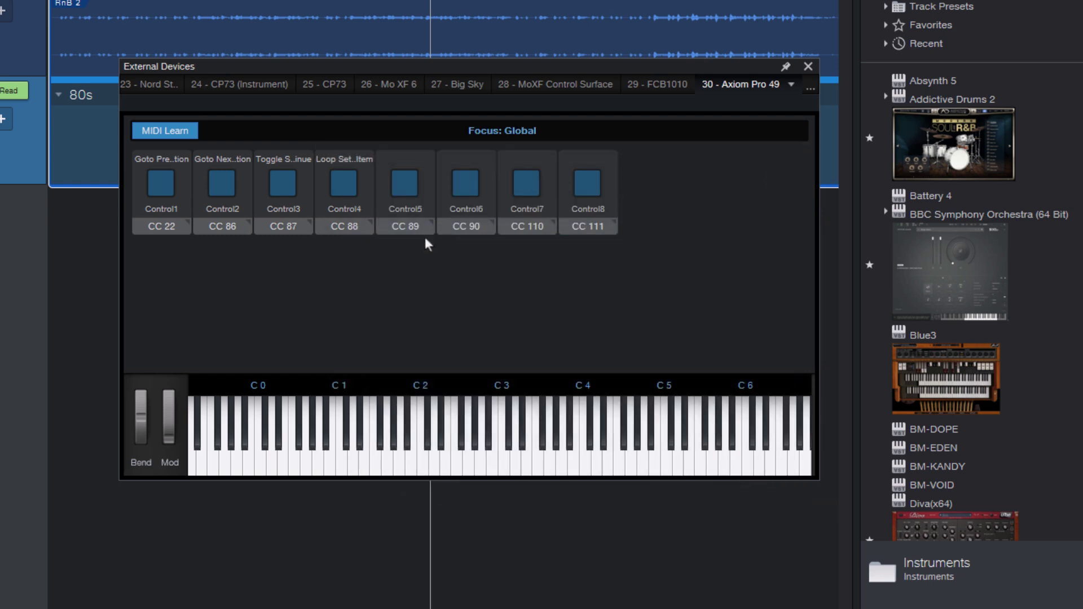
pyautogui.moveTo(607, 67); pyautogui.dragTo(758, 244)
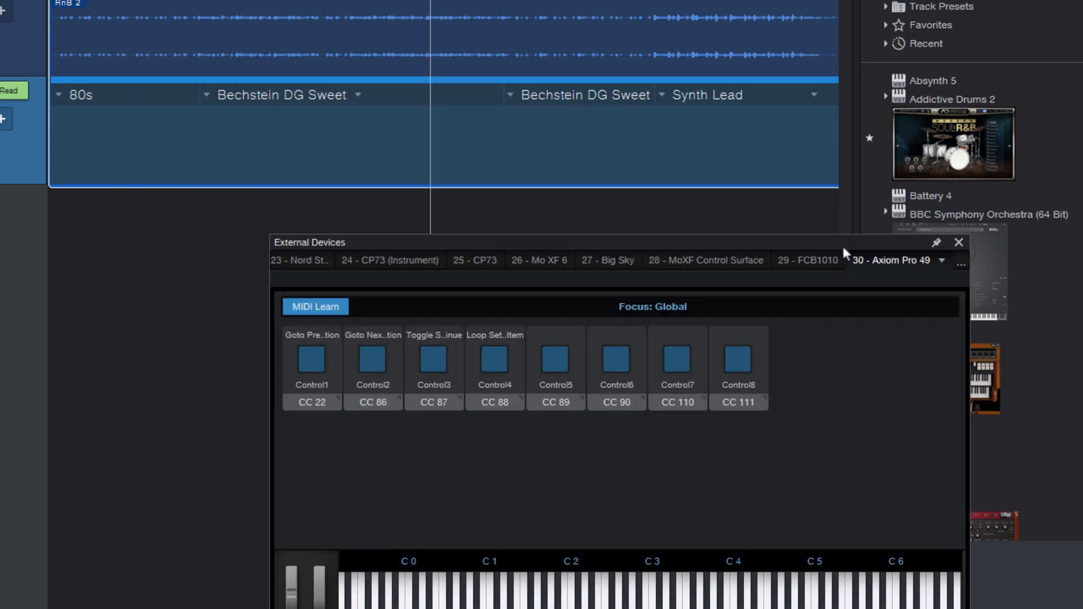
# Turn off MIDI Learn and close the External Devices window
pyautogui.click(336, 306)
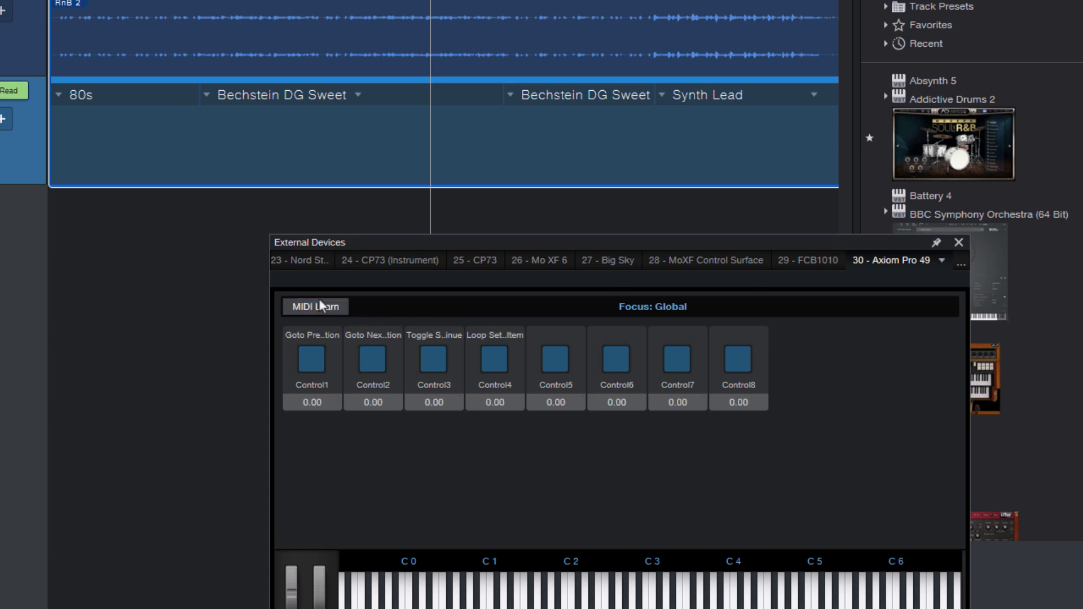
pyautogui.click(958, 243)
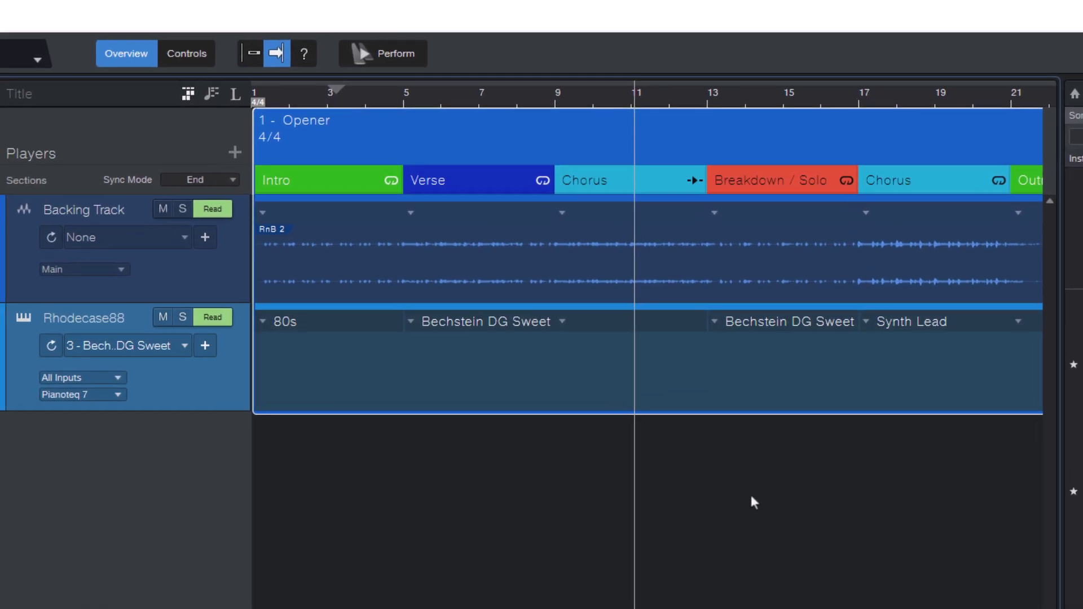